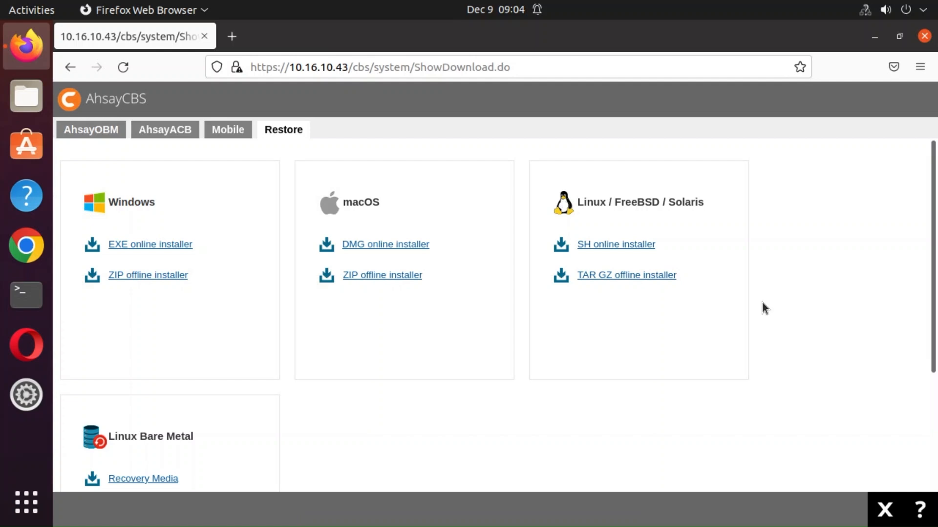
# Save the SH online installer obr-linux-443-10.16.10.43-https-0O.sh from the AhsayCBS downloads page.
pyautogui.click(624, 249)
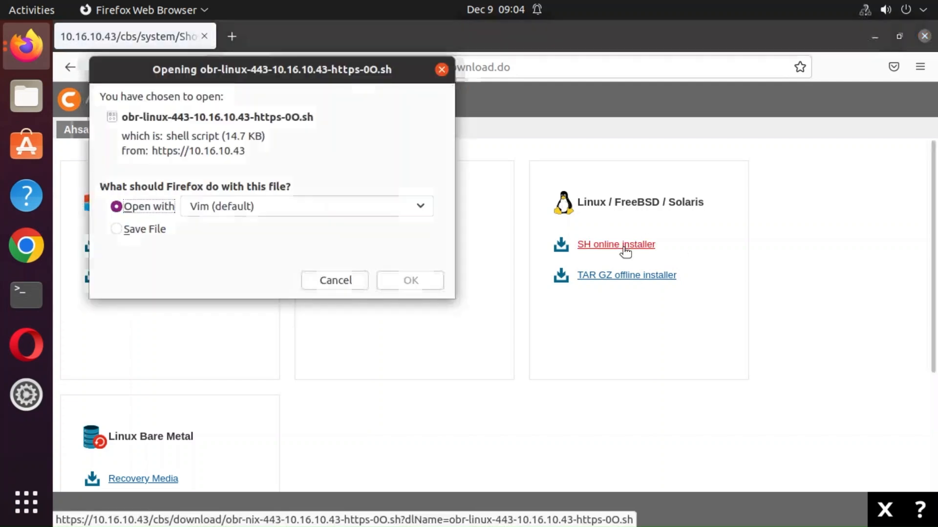
pyautogui.click(116, 229)
pyautogui.click(425, 280)
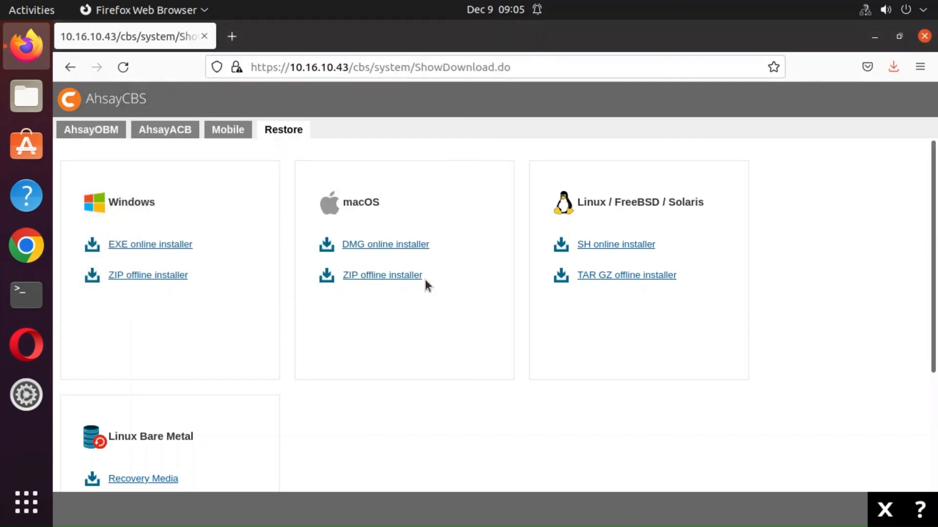
# Open a terminal and switch to the root account with su and the root password.
pyautogui.click(26, 295)
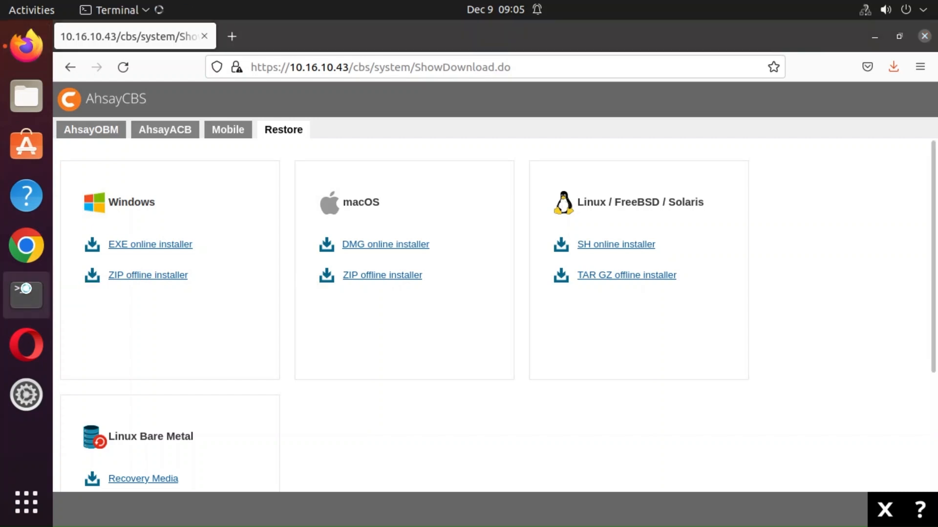
pyautogui.write('su')
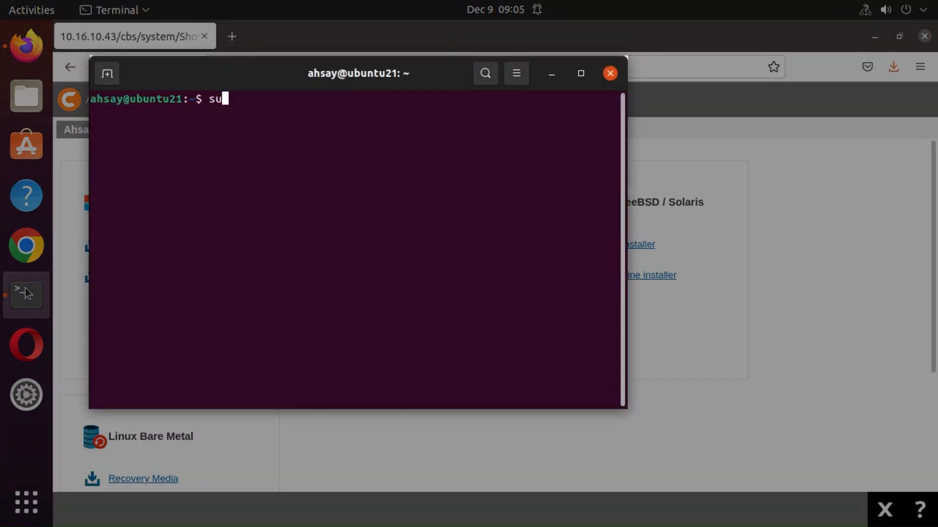
pyautogui.press('Return')
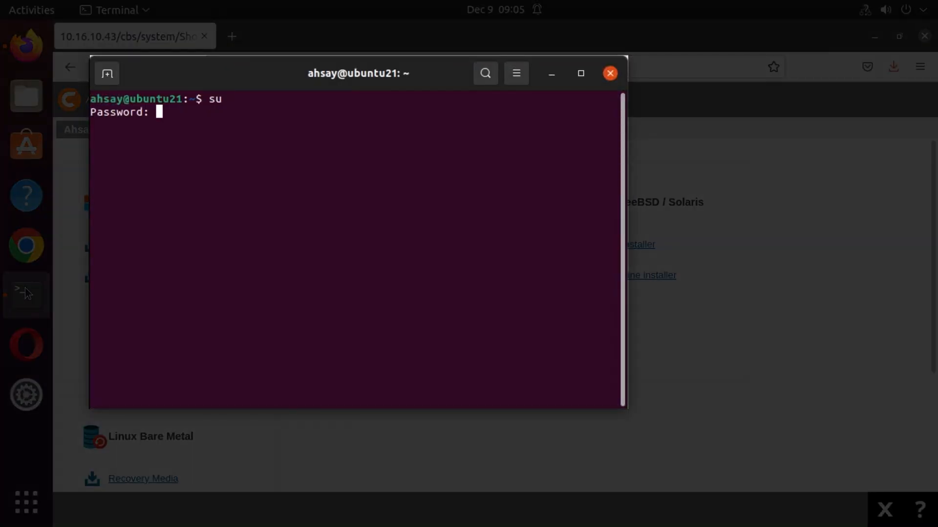
pyautogui.press('Return')
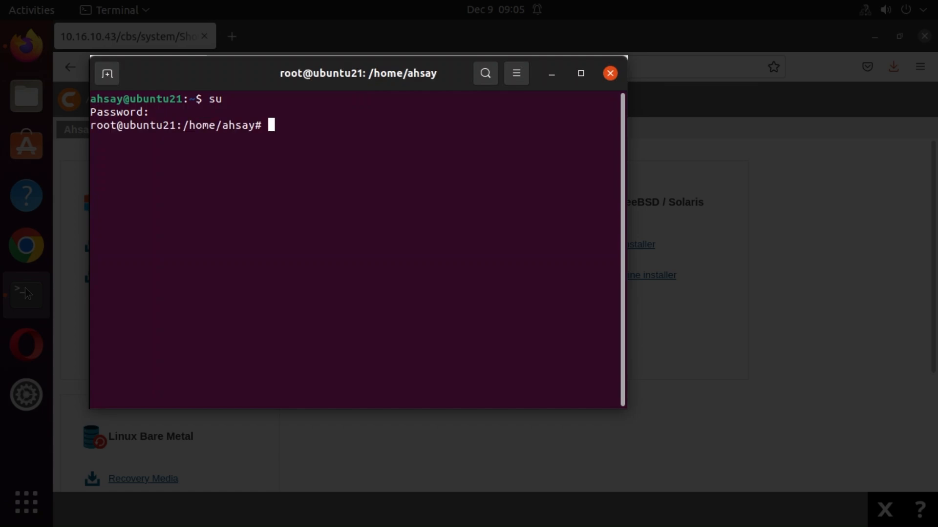
# In /home/ahsay/Downloads, list the files and run the obr-linux-443 SH installer script.
pyautogui.write('cd /home/ahsay/')
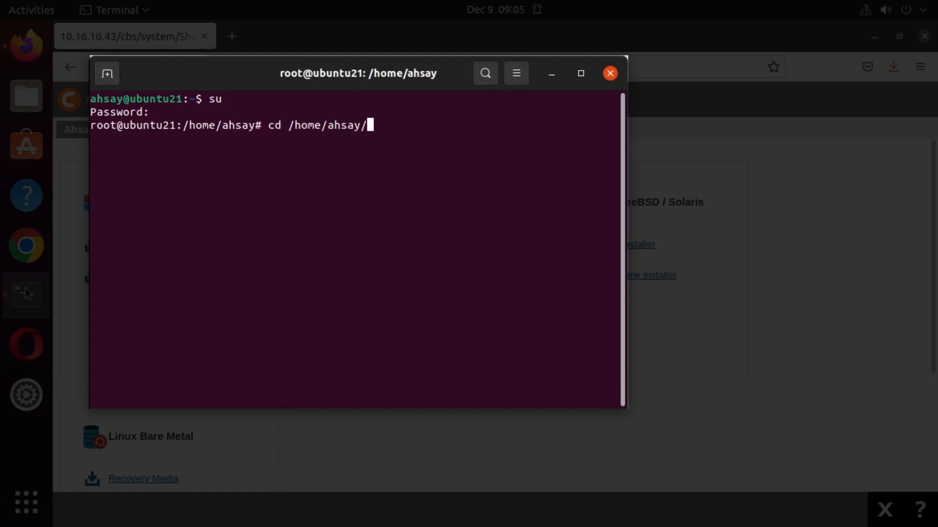
pyautogui.write('Downloads')
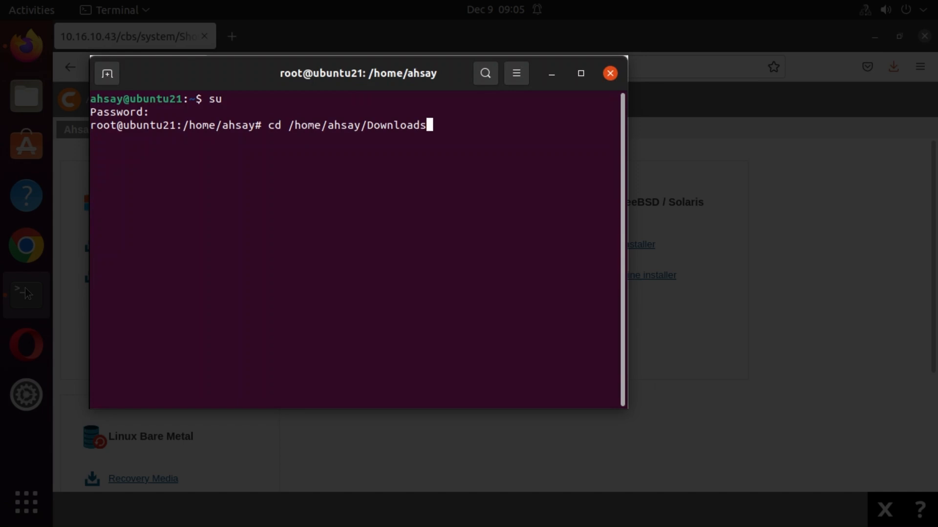
pyautogui.press('Return')
pyautogui.write('ls -la')
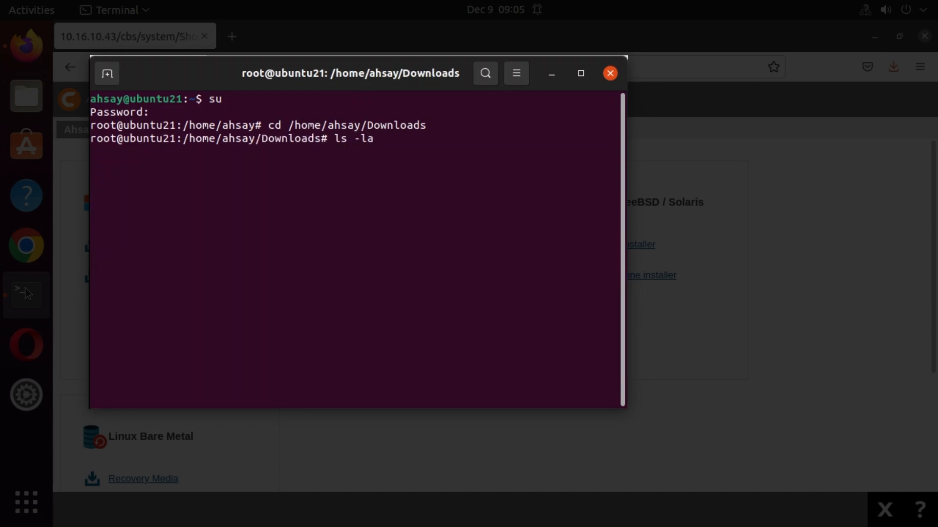
pyautogui.press('Return')
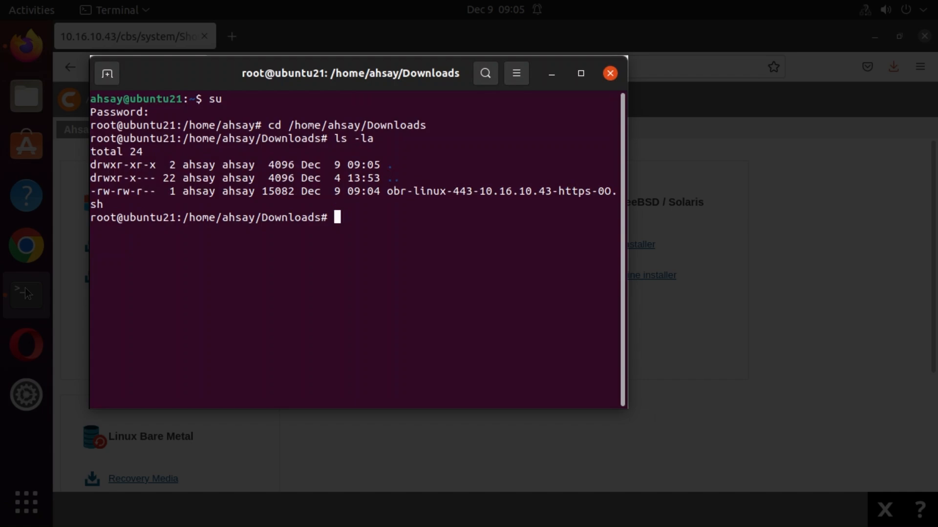
pyautogui.write('sh o')
pyautogui.press('Tab')
pyautogui.press('Return')
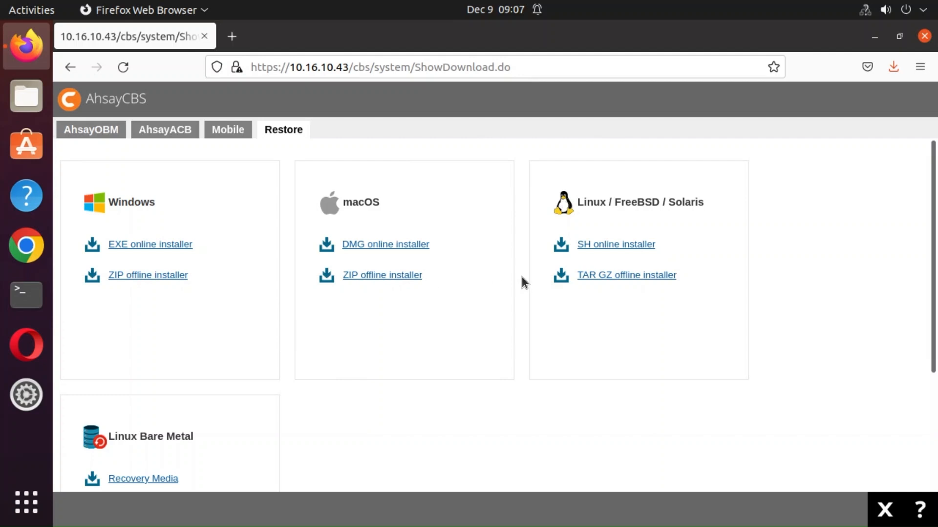
# Save the TAR GZ offline installer obr-linux.tar.gz through Firefox's Save File prompt.
pyautogui.click(617, 280)
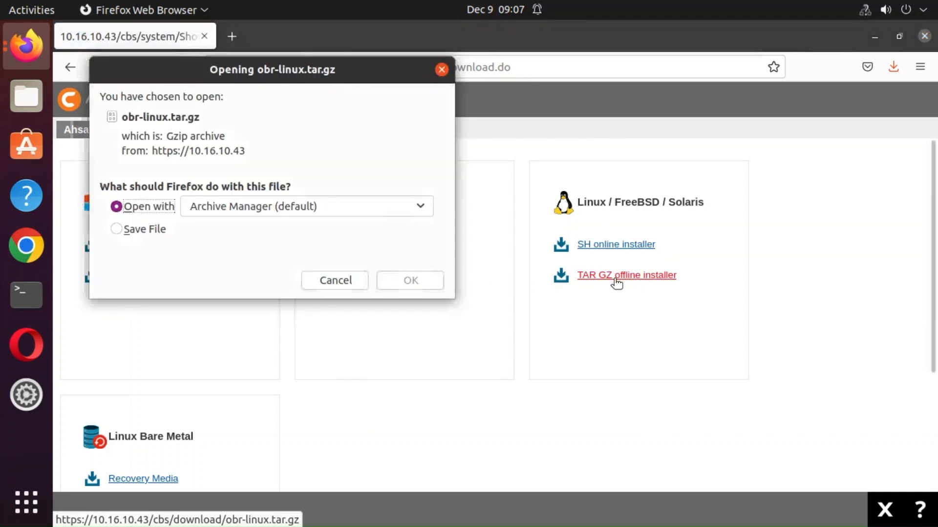
pyautogui.click(119, 231)
pyautogui.click(401, 278)
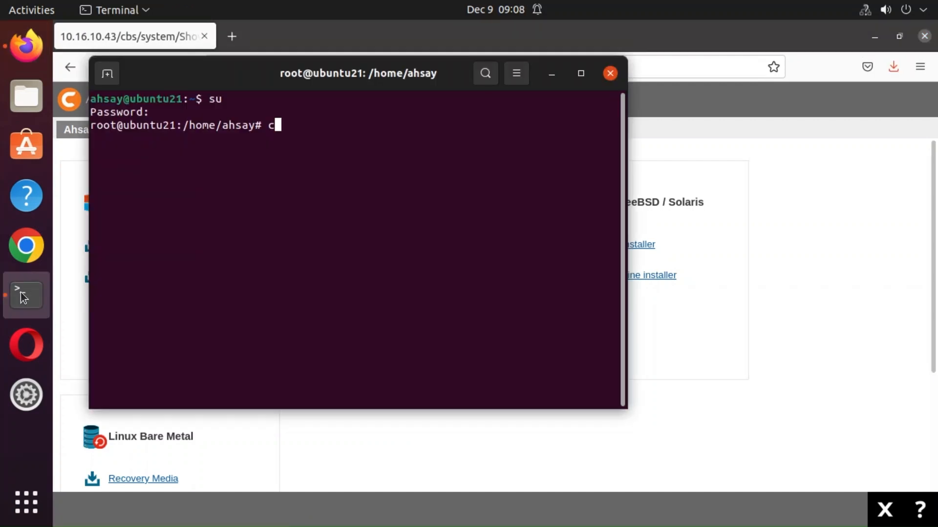
# In /home/ahsay/Downloads, extract obr-linux.tar.gz with tar xvfz.
pyautogui.write('d /h')
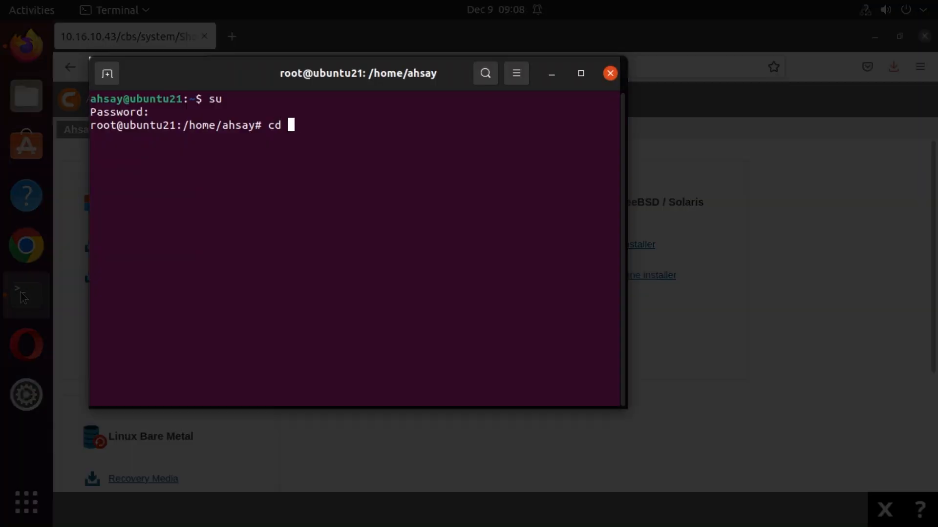
pyautogui.write('ome/ahsay')
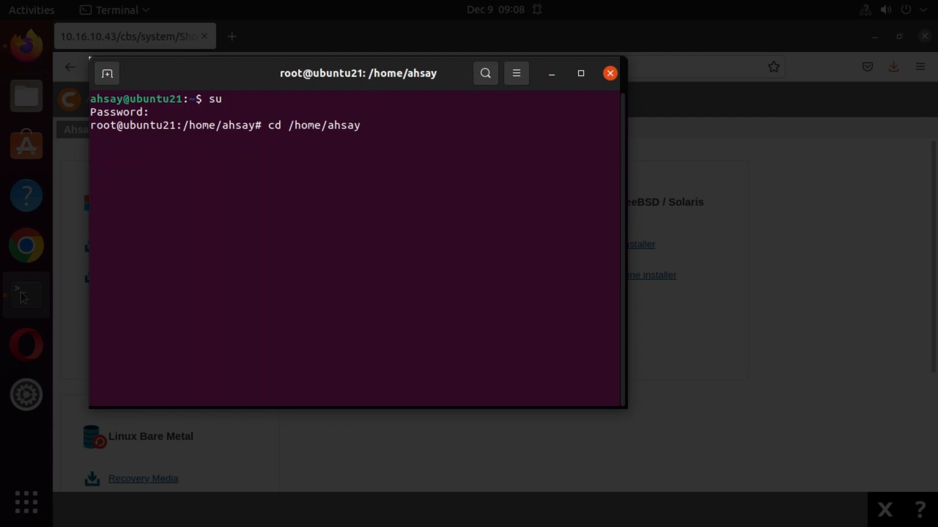
pyautogui.write('/Downloads')
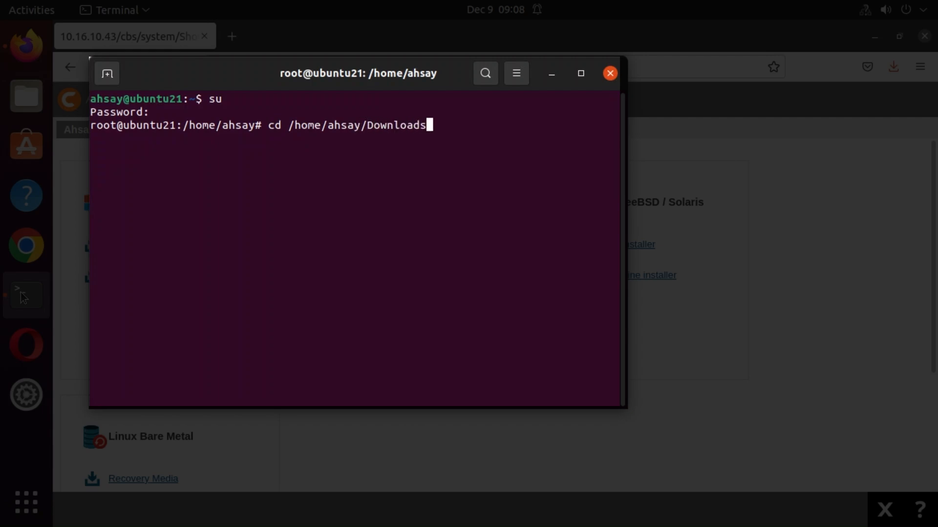
pyautogui.press('Return')
pyautogui.write('ls -la')
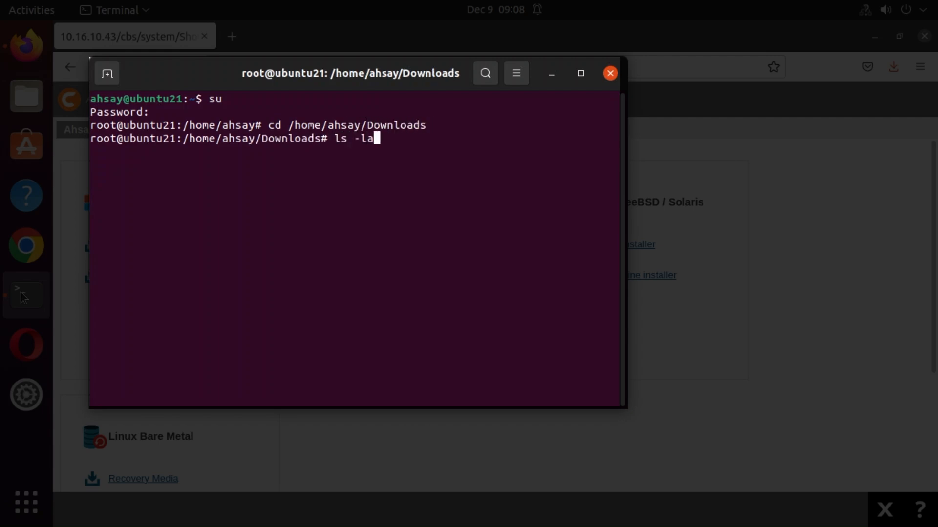
pyautogui.press('Return')
pyautogui.write('tar')
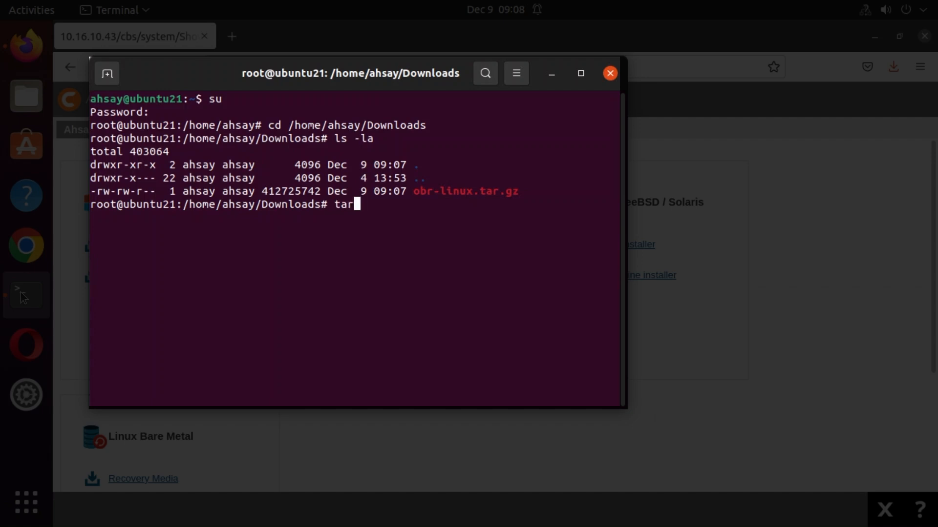
pyautogui.write(' xvfz obr-linux.tar.gz')
pyautogui.press('Return')
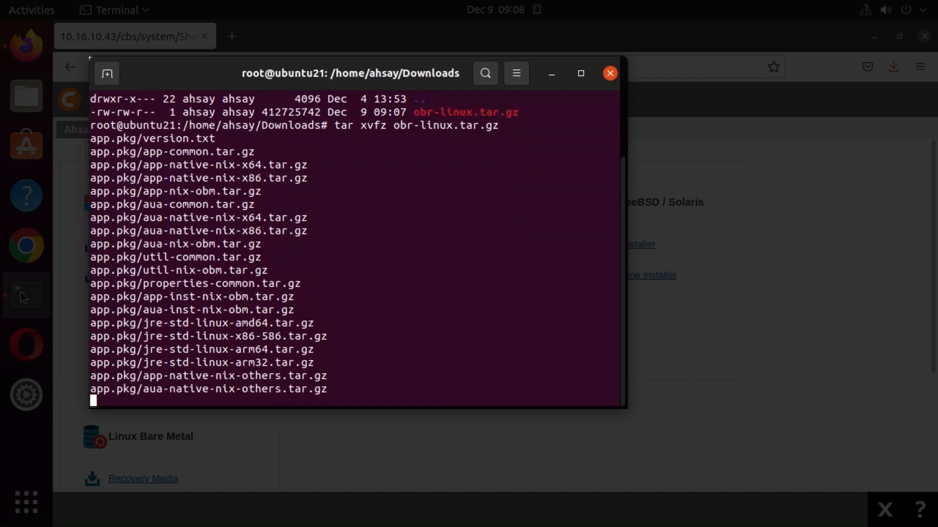
# Check the extracted files and run sh obr-linux.sh to install AhsayOBM.
pyautogui.write('ls -la')
pyautogui.press('Return')
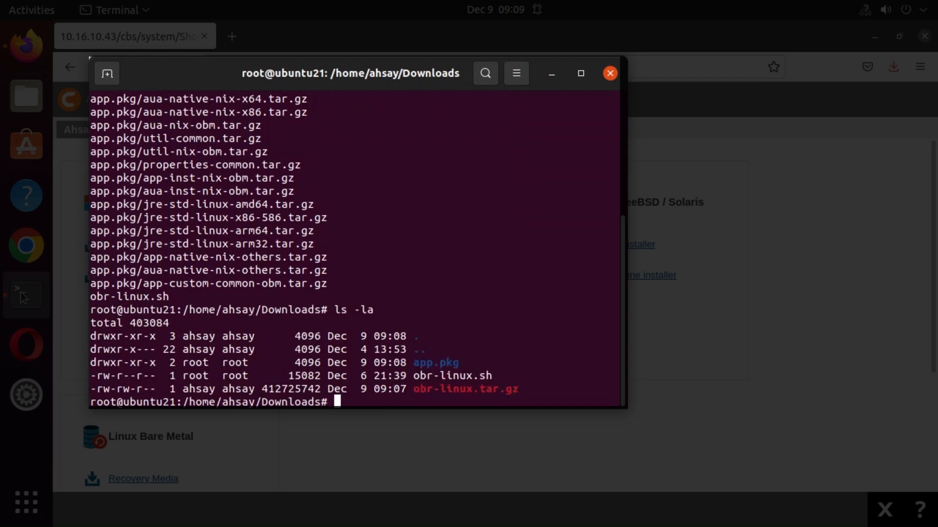
pyautogui.write('sh obr-linux.s')
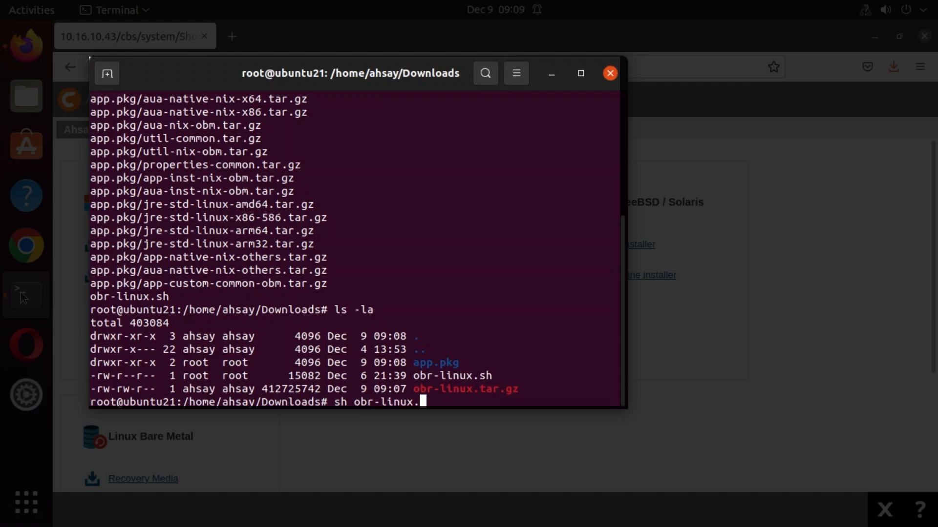
pyautogui.write('h')
pyautogui.press('Return')
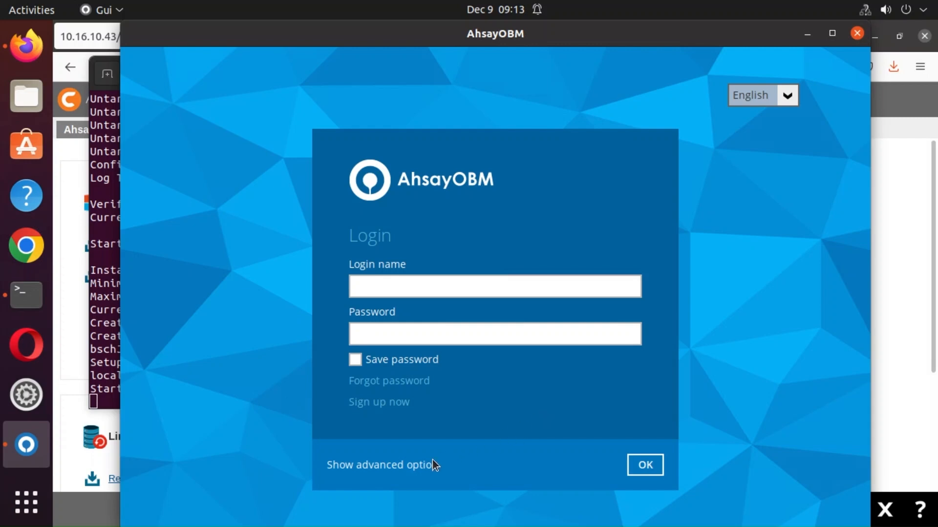
# Set backup server https 10.16.10.43 and sign in with the account's login name and password.
pyautogui.click(405, 466)
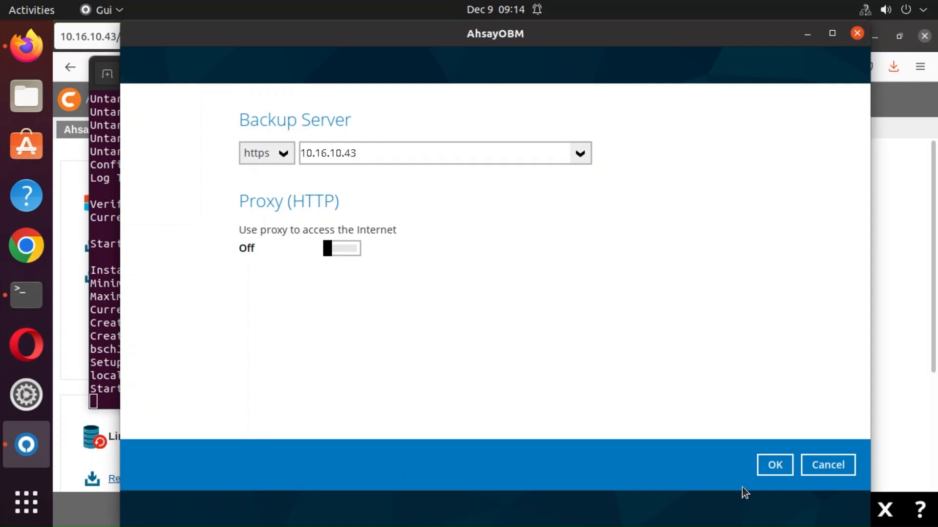
pyautogui.click(765, 466)
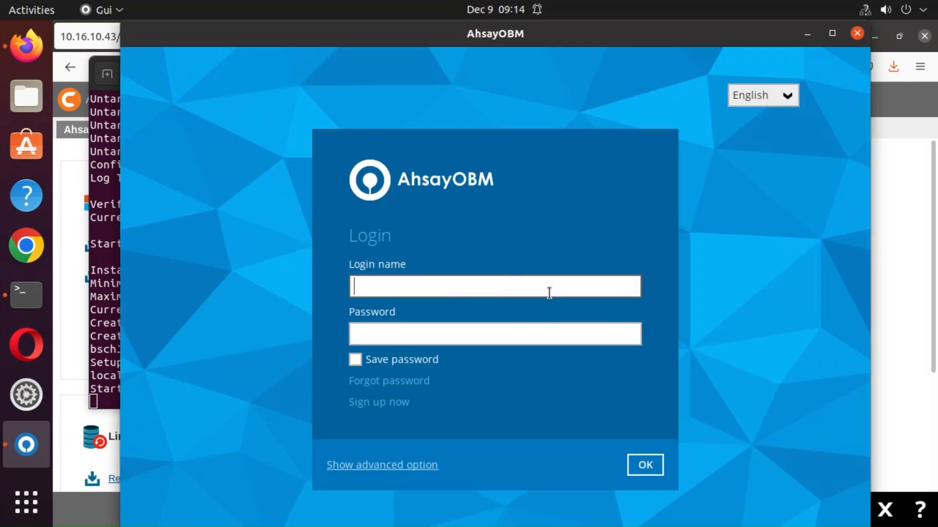
pyautogui.write('U77')
pyautogui.press('Tab')
pyautogui.write('123')
pyautogui.press('Return')
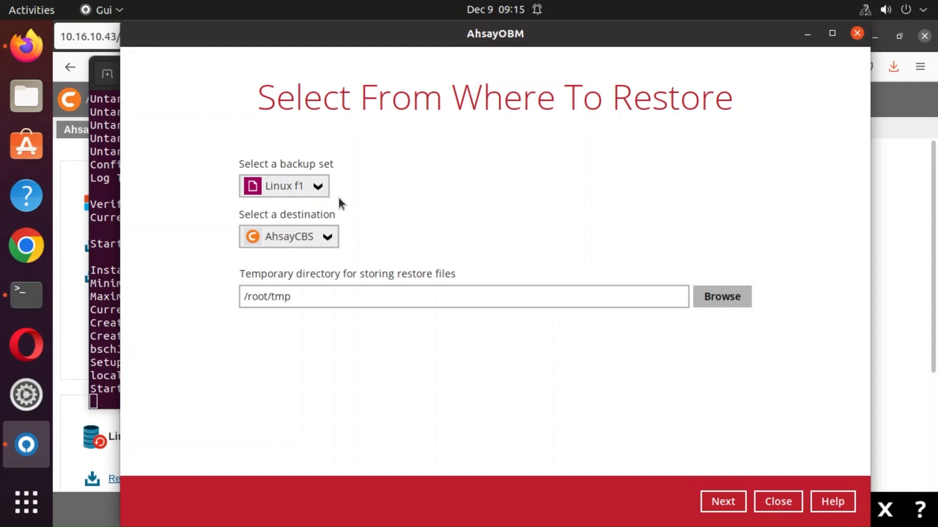
# Choose backup set Linux f1 from AhsayCBS and unlock it with the encryption key.
pyautogui.click(315, 187)
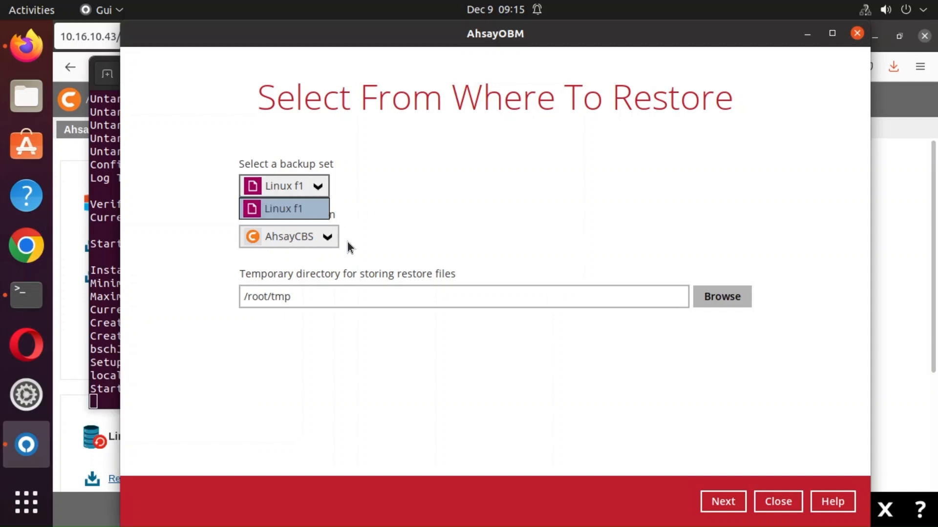
pyautogui.click(328, 239)
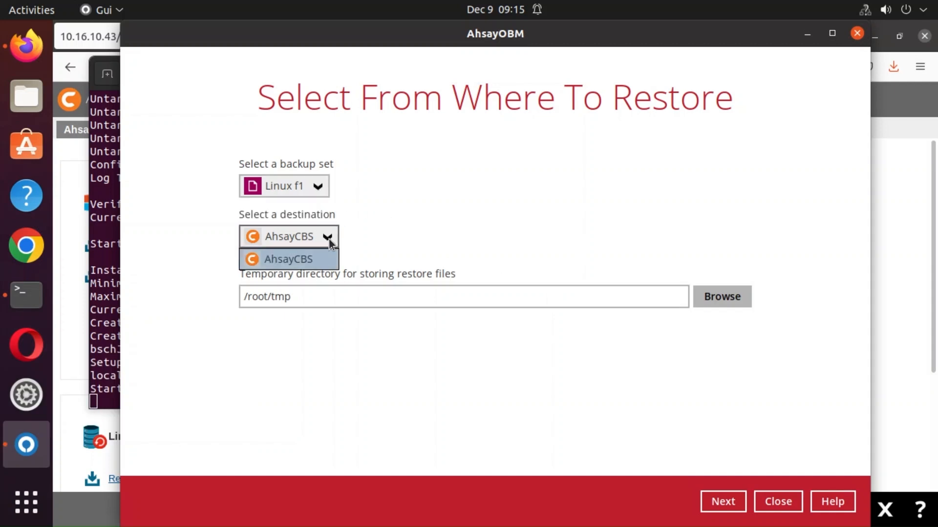
pyautogui.click(505, 250)
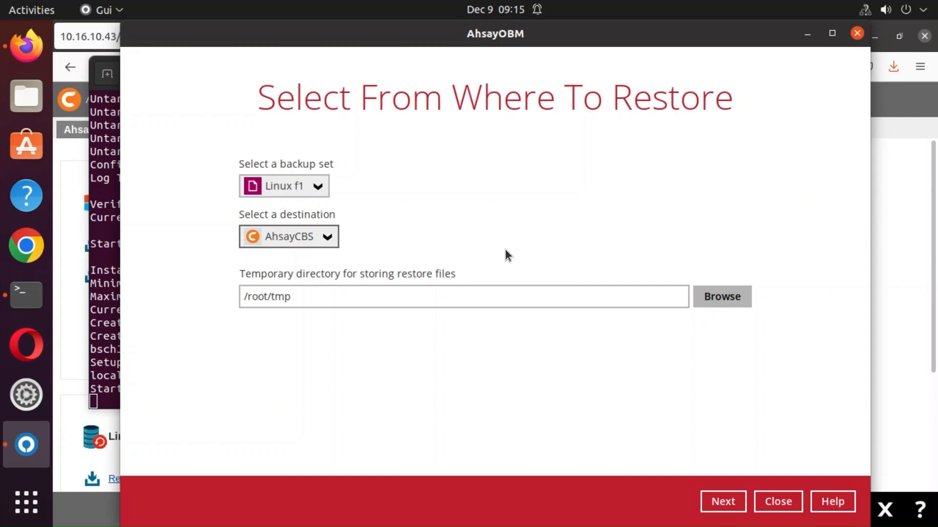
pyautogui.click(732, 505)
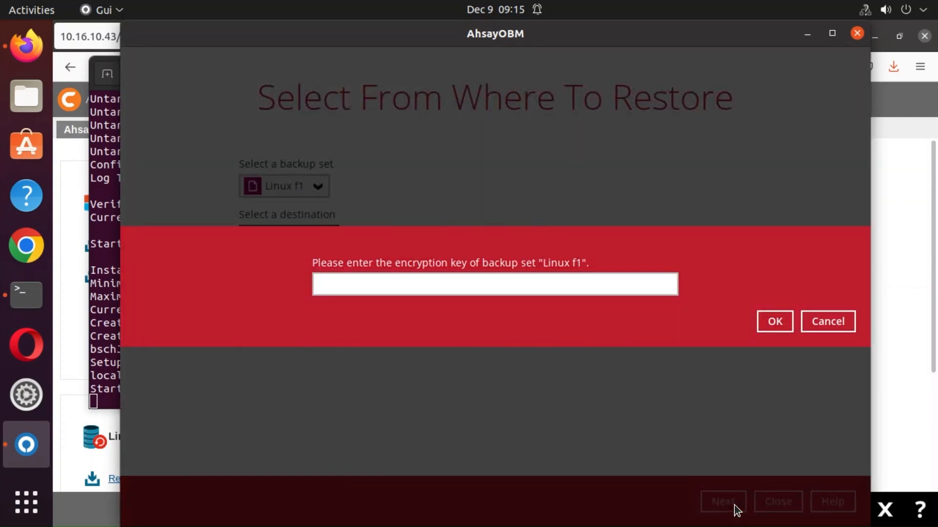
pyautogui.click(547, 285)
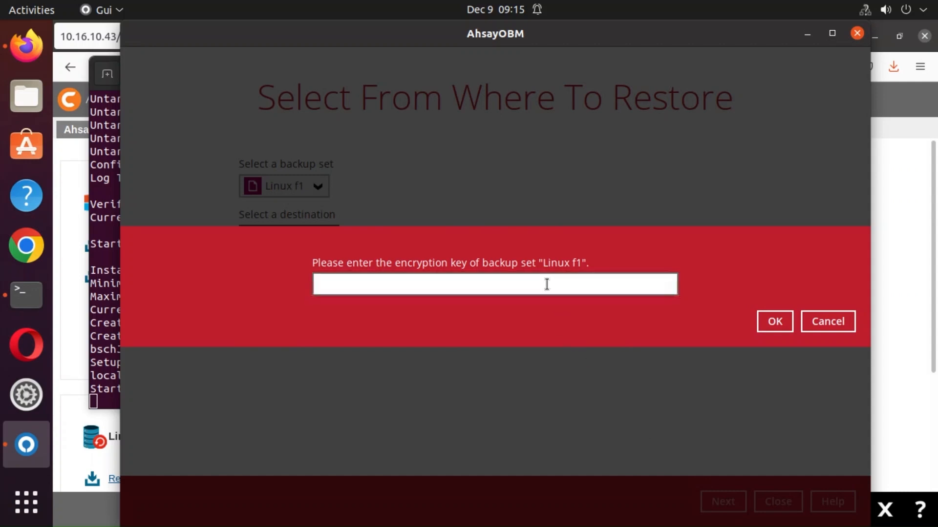
pyautogui.write('•••')
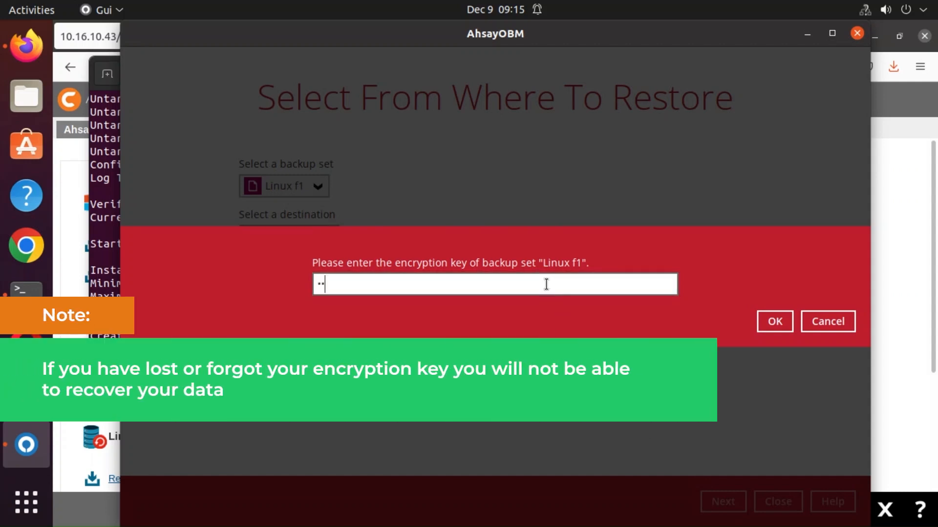
pyautogui.click(768, 319)
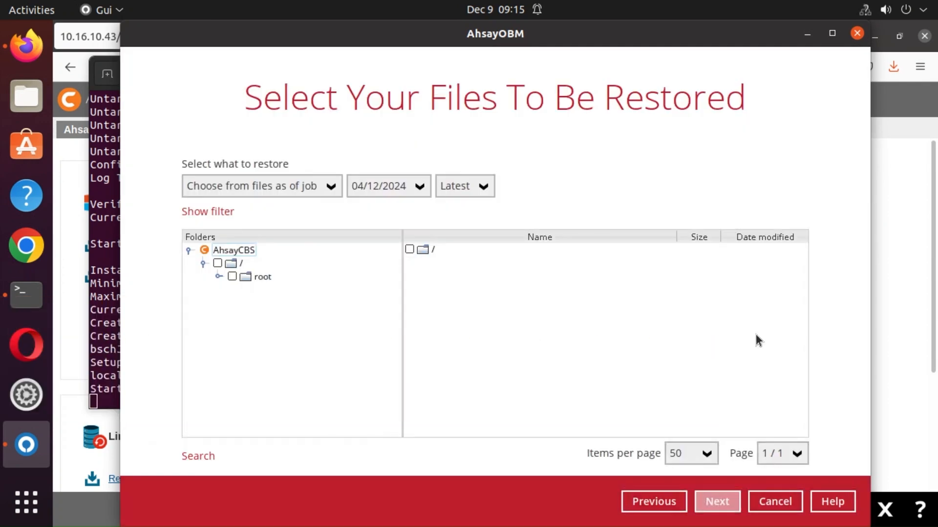
# Keep files as of job 04/12/2024, Latest, and show the filename filter options.
pyautogui.click(330, 187)
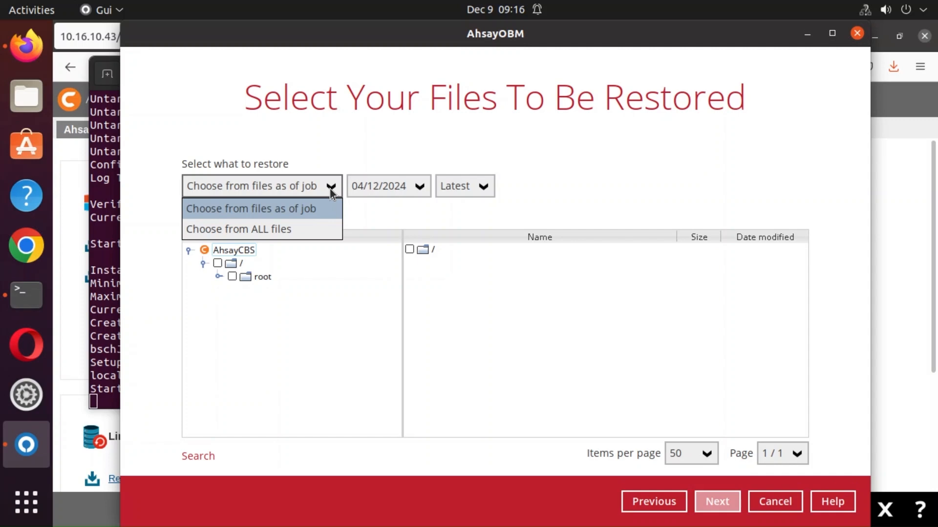
pyautogui.click(411, 186)
pyautogui.click(479, 184)
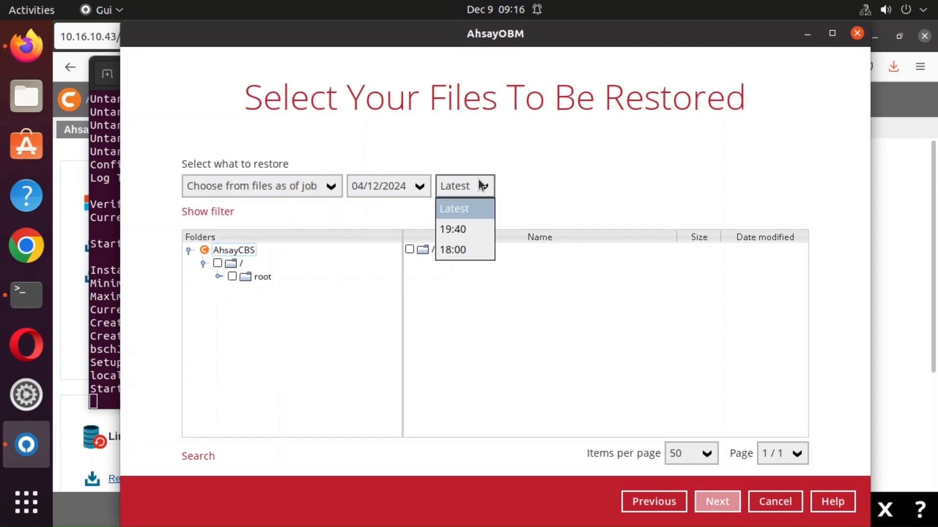
pyautogui.click(608, 185)
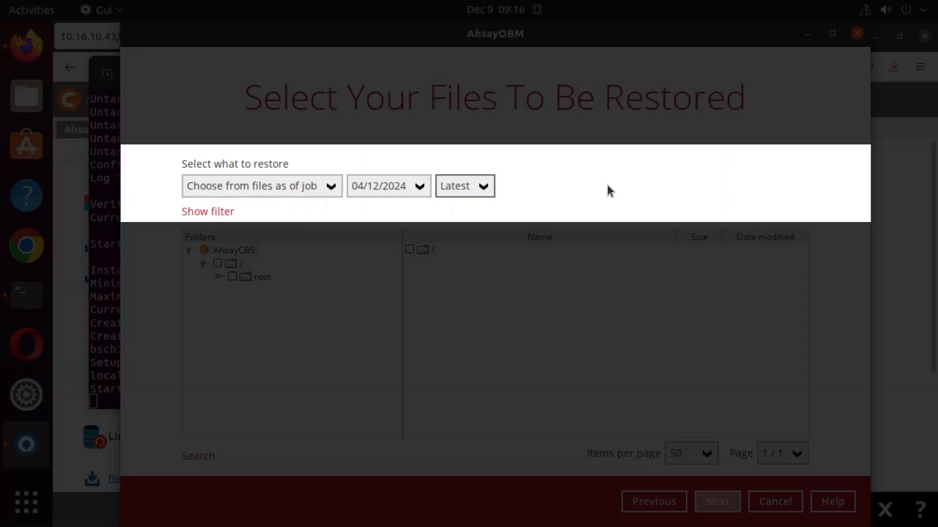
pyautogui.click(229, 212)
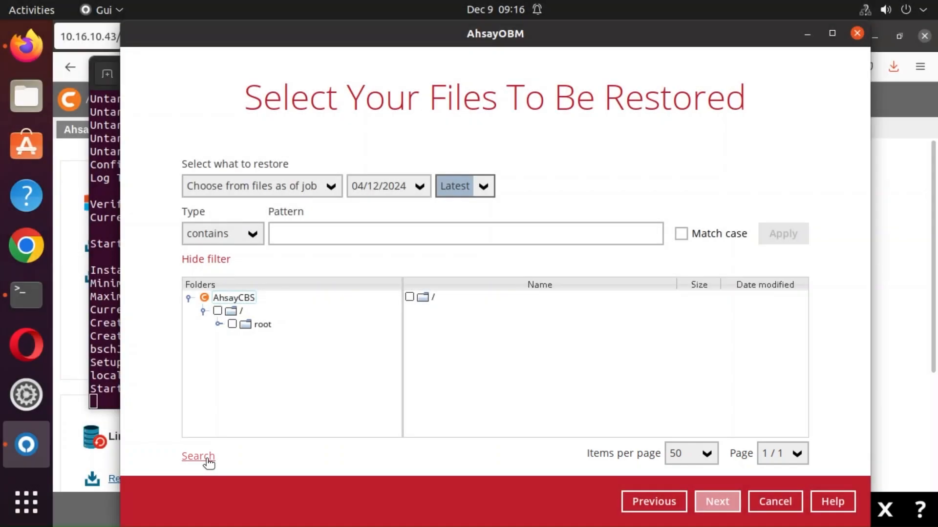
# Expand the root folder, tick Important Documents, and continue to the restore location page.
pyautogui.click(198, 457)
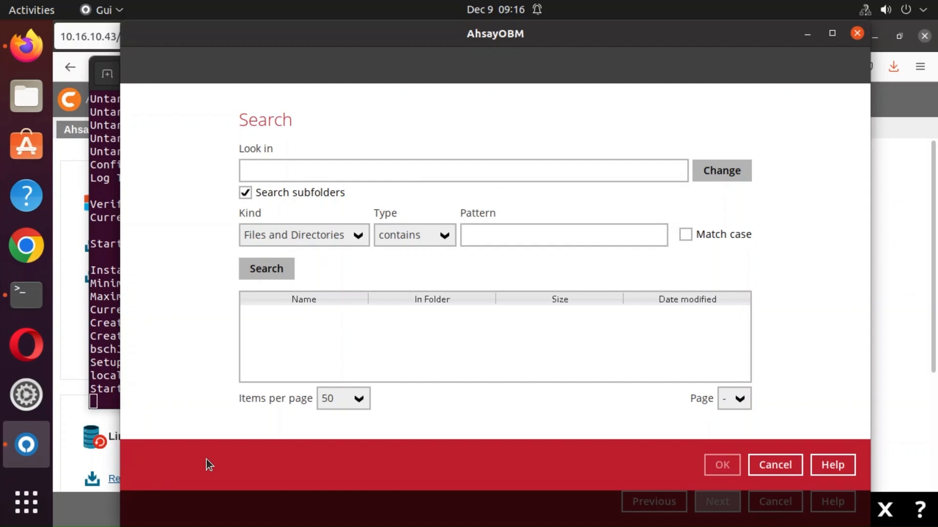
pyautogui.click(772, 465)
pyautogui.click(218, 325)
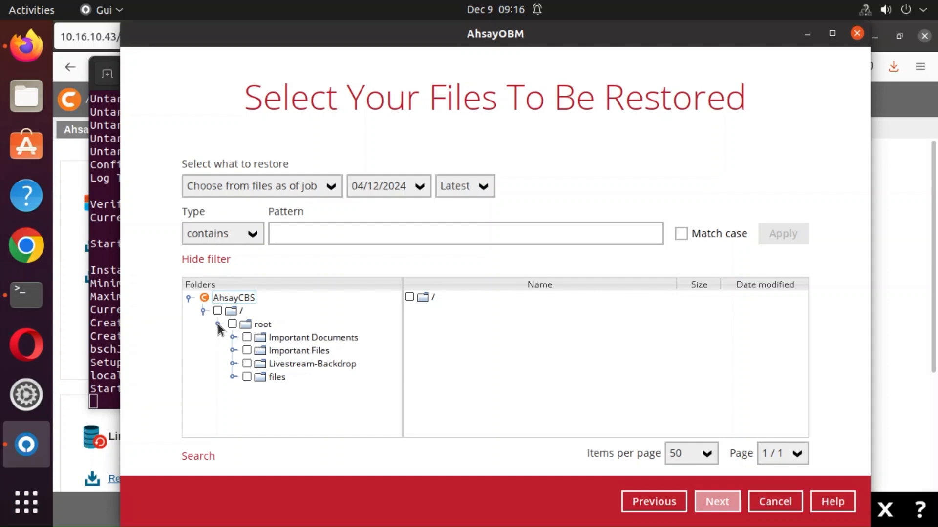
pyautogui.click(247, 337)
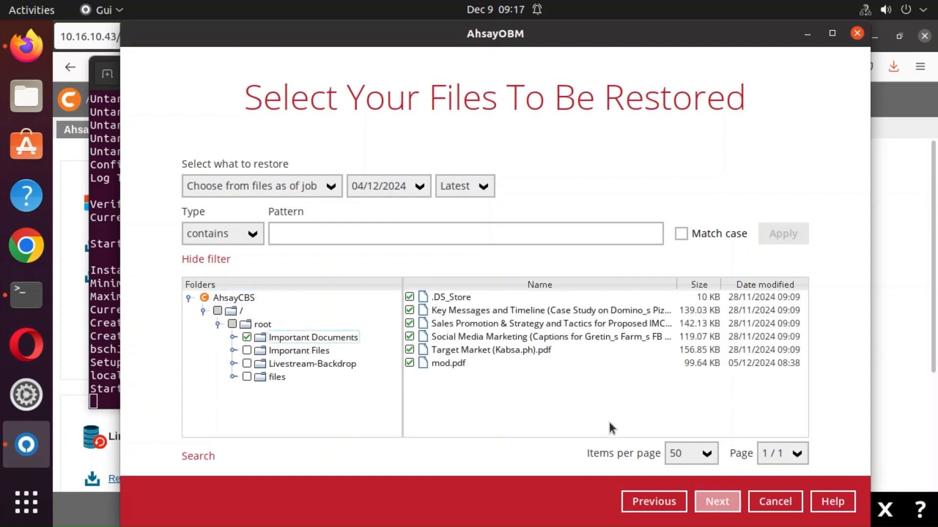
pyautogui.click(714, 503)
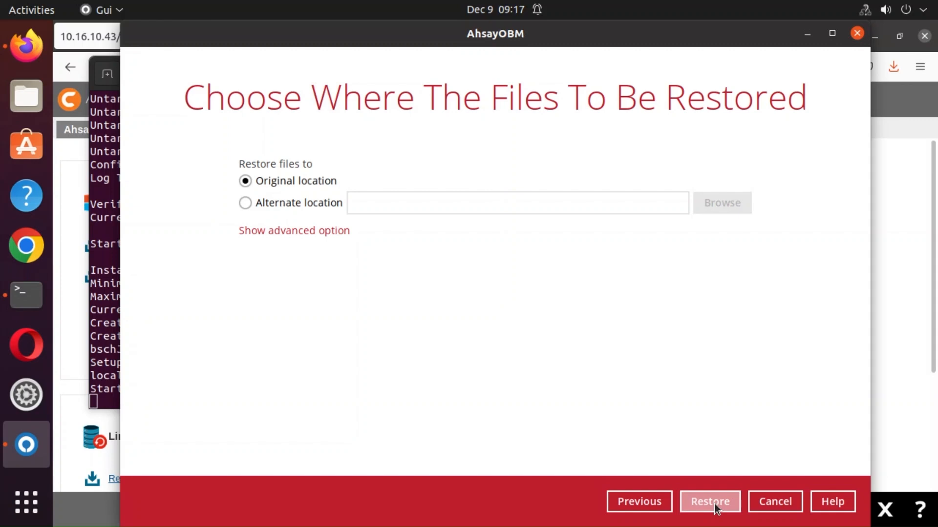
# Restore to alternate location /usr/local file backup, reveal advanced options, and start the restore.
pyautogui.click(247, 204)
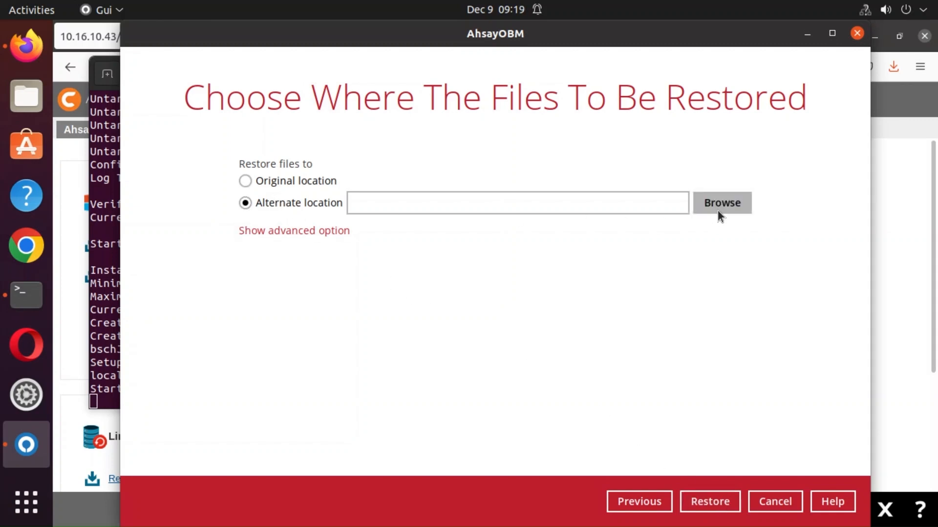
pyautogui.click(717, 210)
pyautogui.click(605, 122)
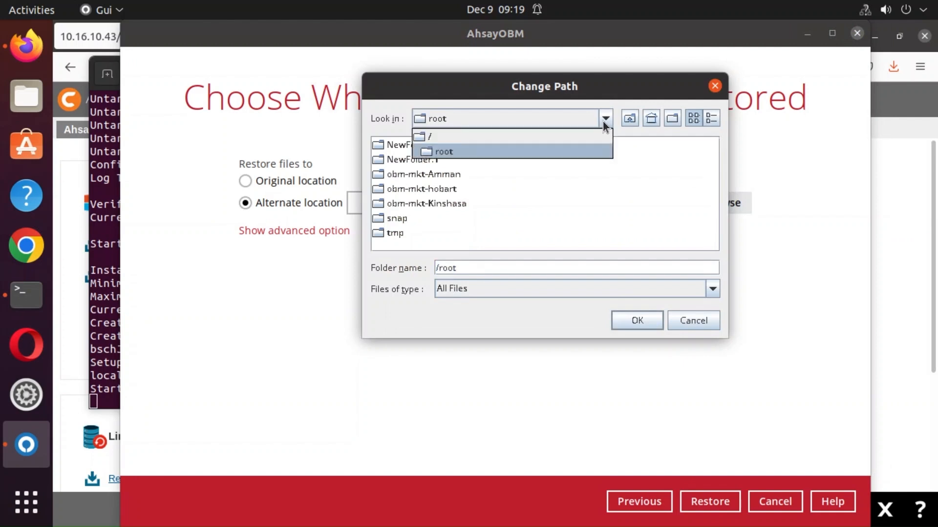
pyautogui.click(578, 135)
pyautogui.doubleClick(576, 172)
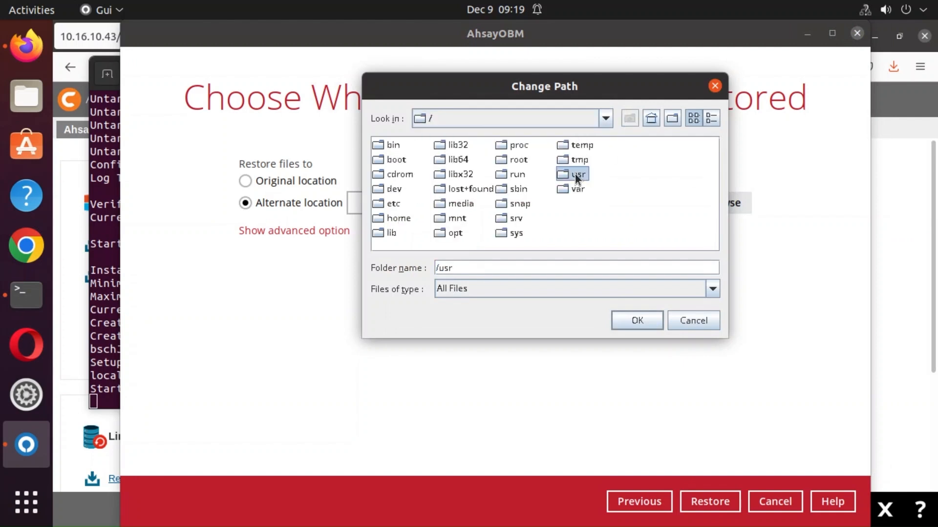
pyautogui.click(523, 205)
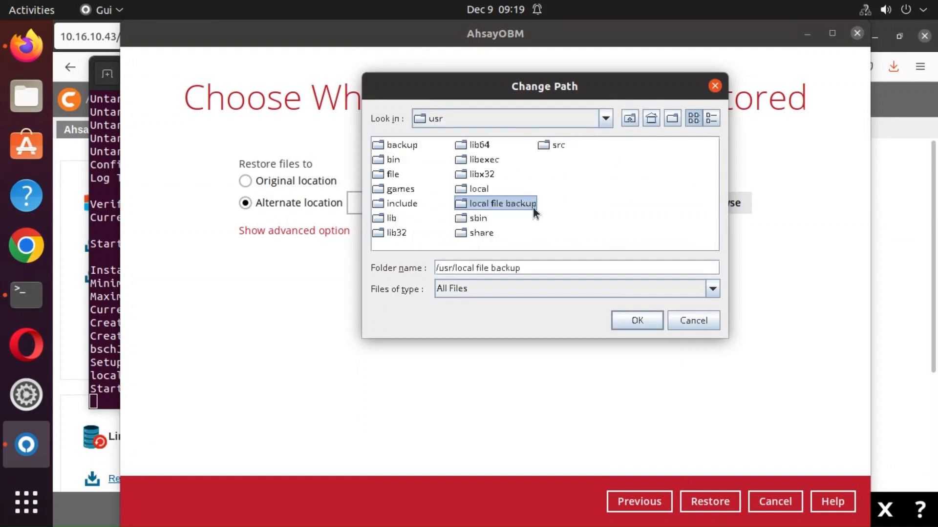
pyautogui.click(637, 321)
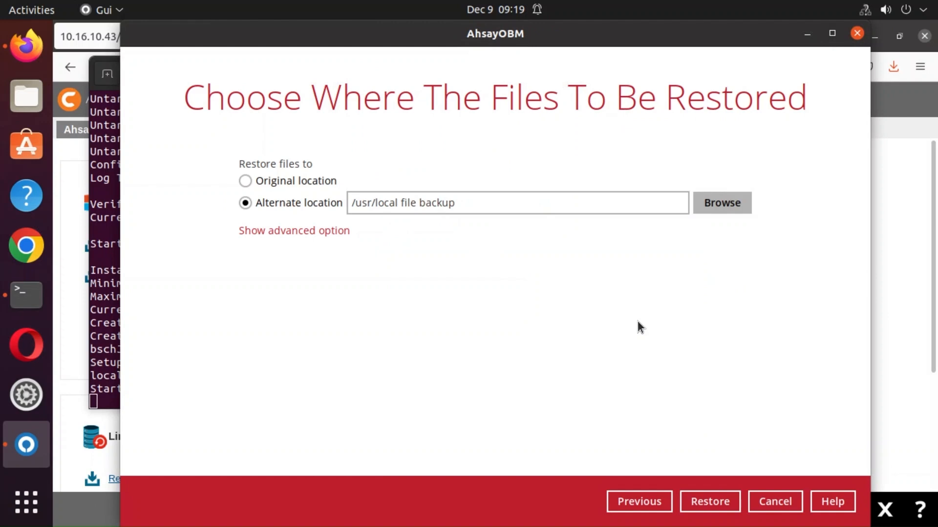
pyautogui.click(314, 231)
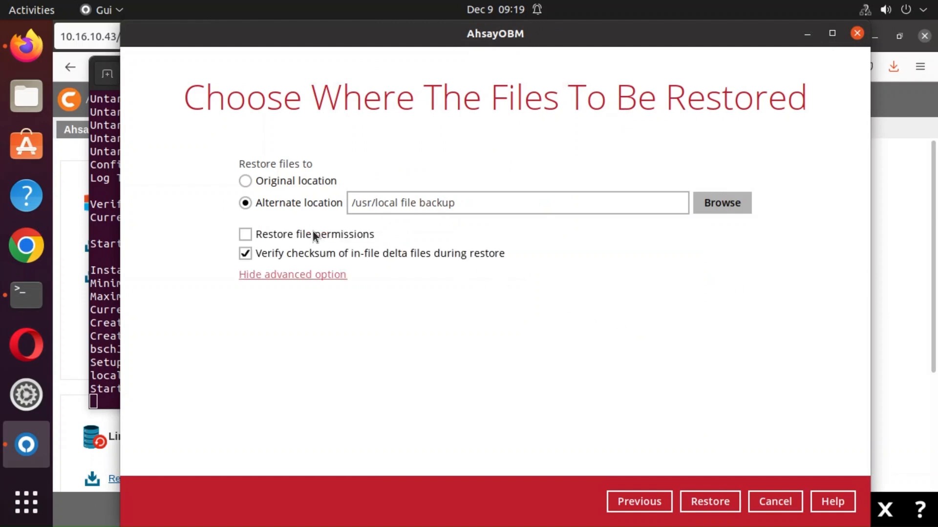
pyautogui.click(731, 497)
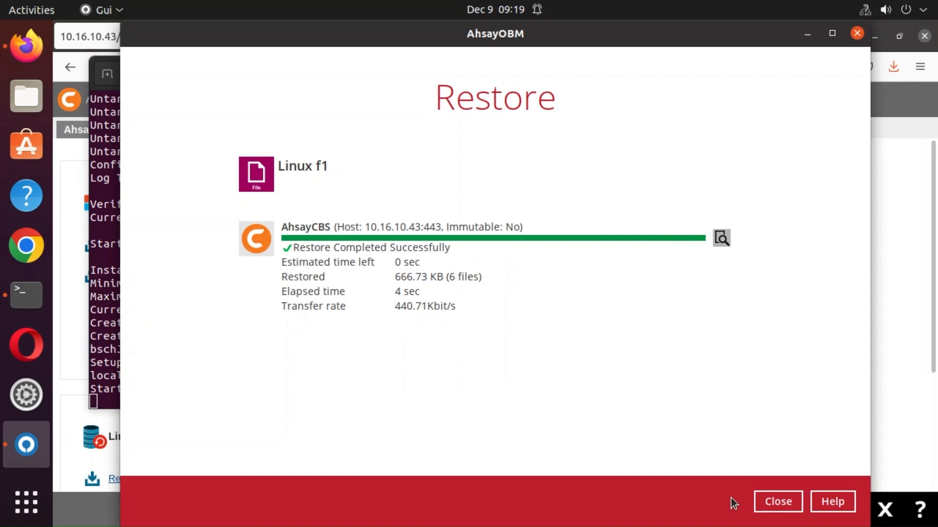
# Open the Files manager to check the restored Important Documents.
pyautogui.click(27, 93)
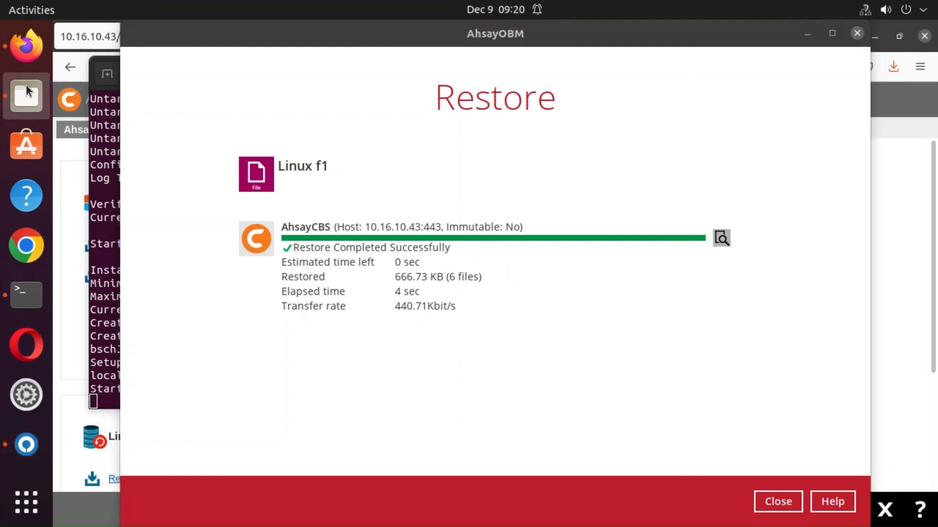
# Browse from Computer through usr, local file backup and root into the restored Important Documents folder.
pyautogui.click(137, 326)
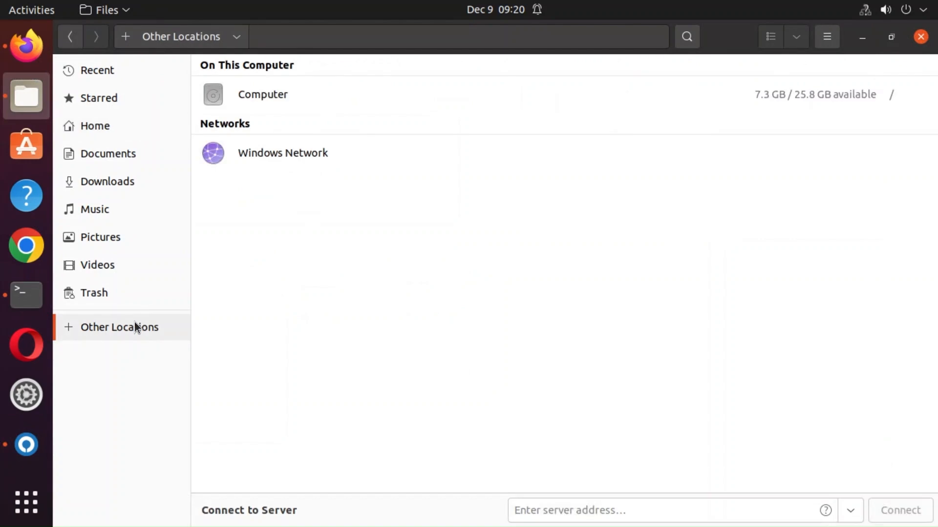
pyautogui.click(315, 97)
pyautogui.click(382, 198)
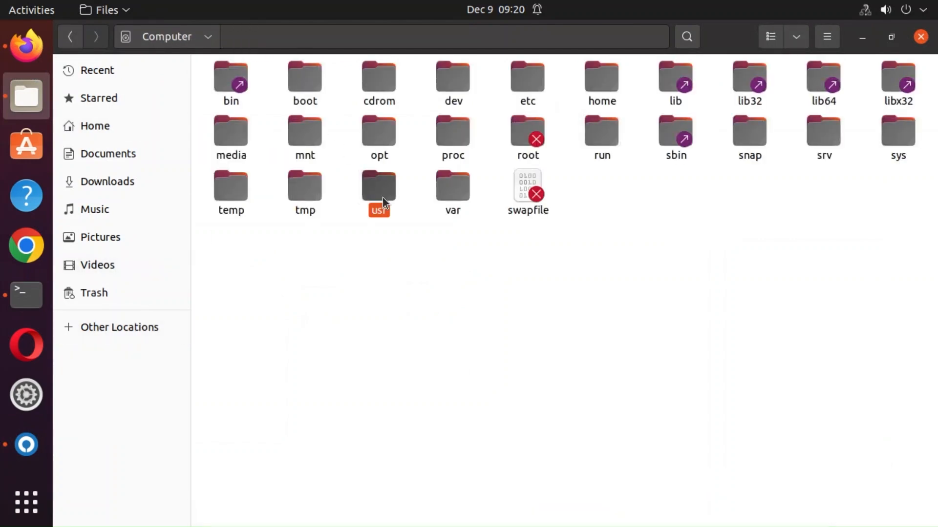
pyautogui.doubleClick(382, 197)
pyautogui.doubleClick(314, 130)
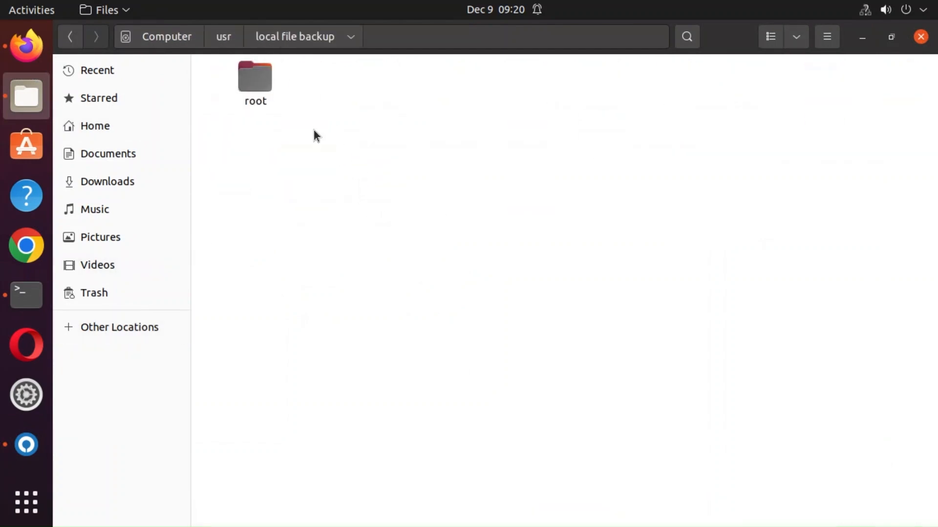
pyautogui.doubleClick(265, 83)
pyautogui.doubleClick(265, 83)
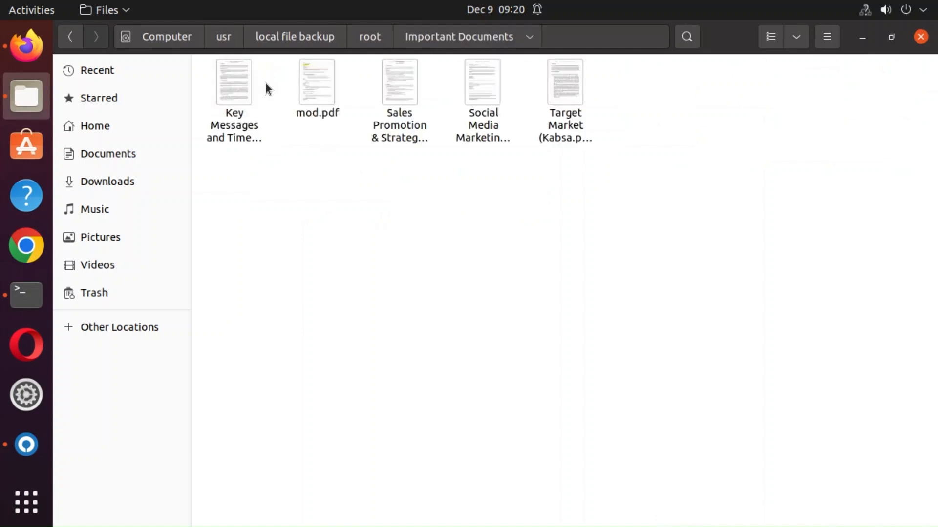